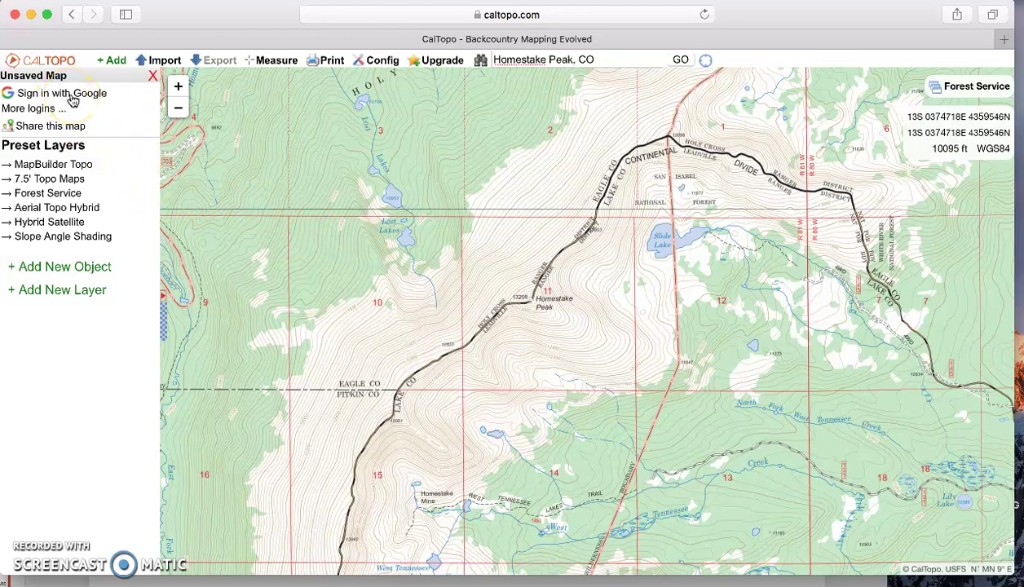
Cycle through the MapBuilder Topo, 7.5' Topo, Forest Service, Hybrid Satellite and Slope Angle Shading presets.
{"action": "left_click", "coordinate": [50, 166]}
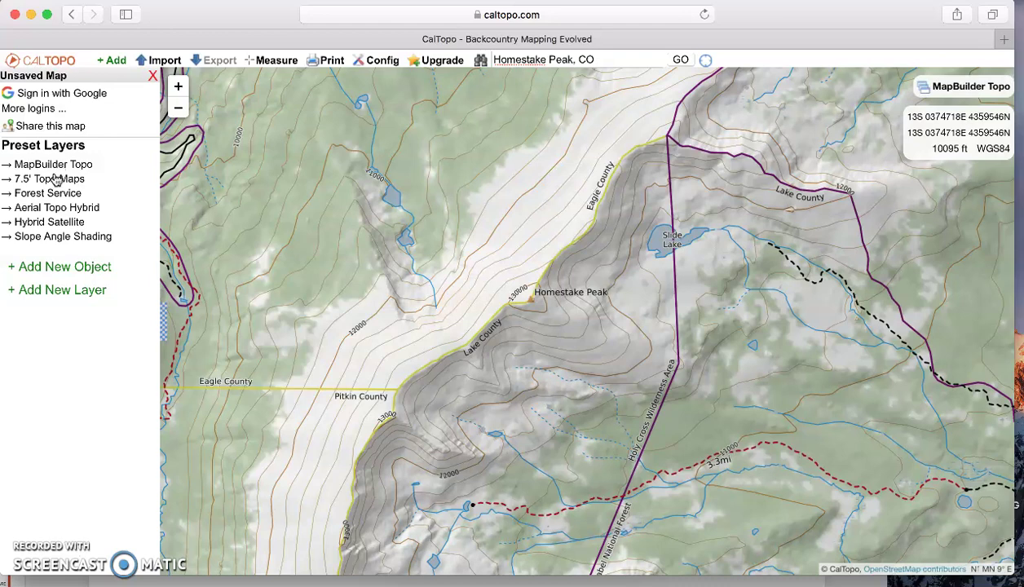
{"action": "left_click", "coordinate": [53, 181]}
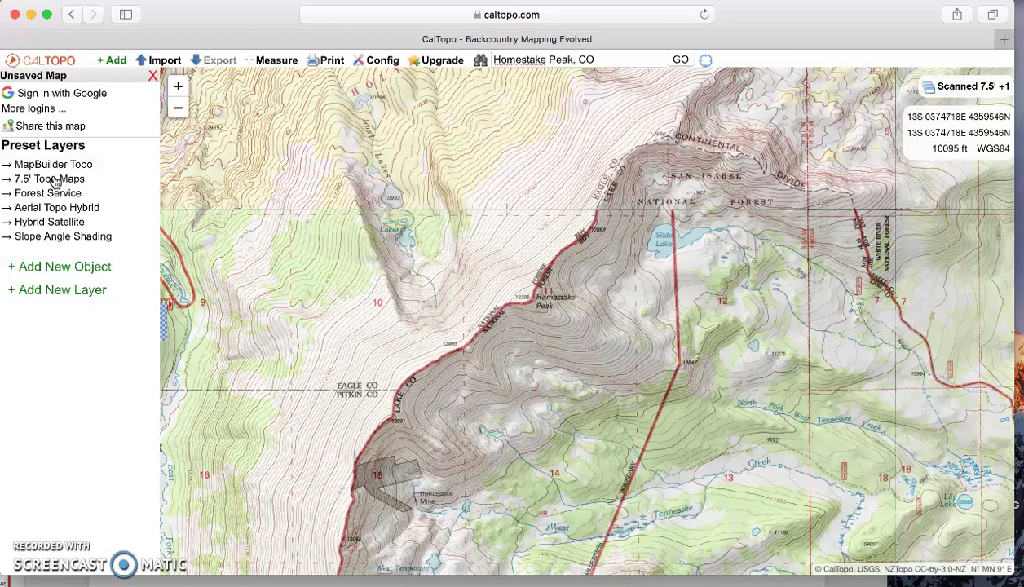
{"action": "left_click", "coordinate": [53, 193]}
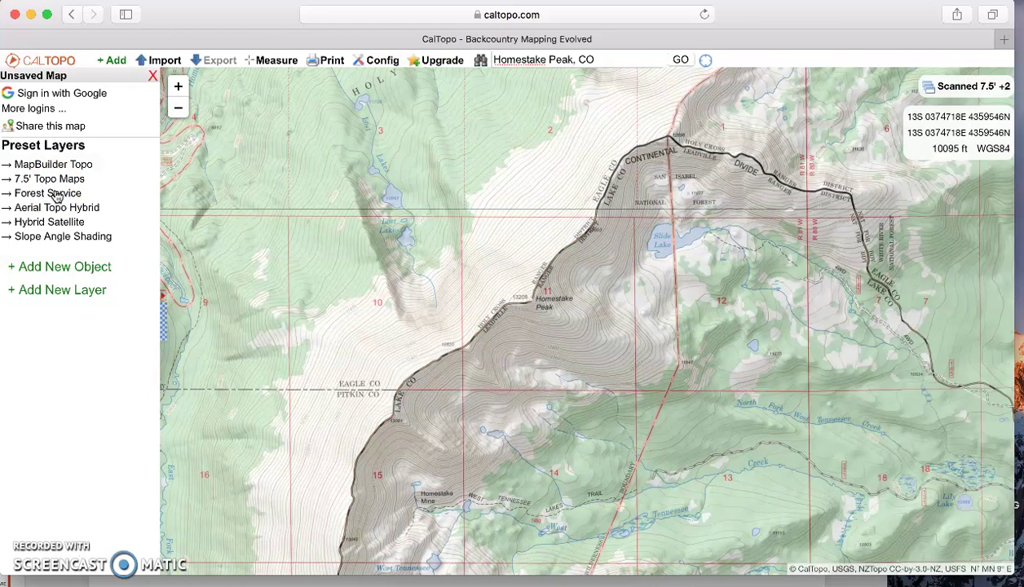
{"action": "left_click", "coordinate": [49, 222]}
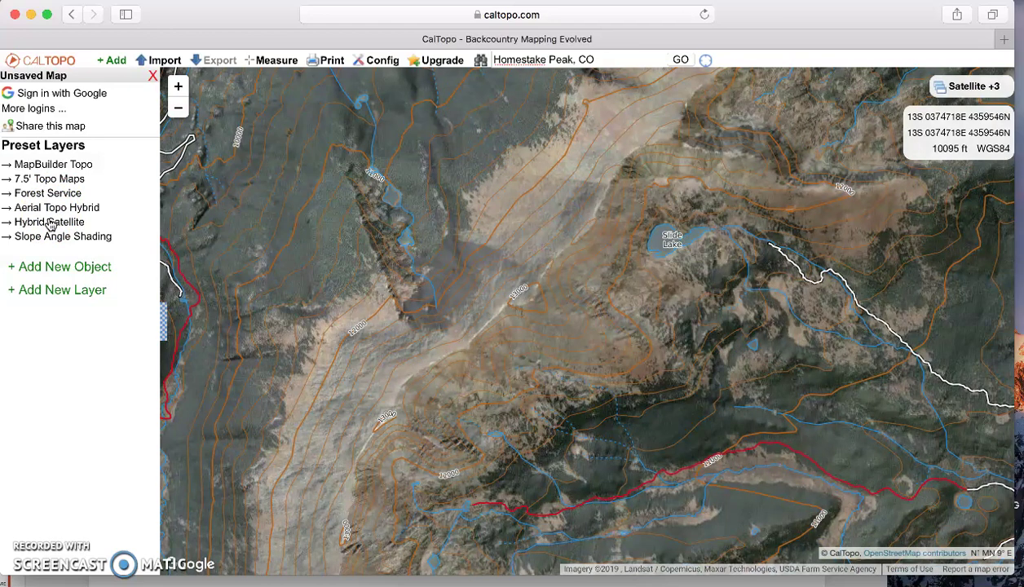
{"action": "left_click", "coordinate": [51, 237]}
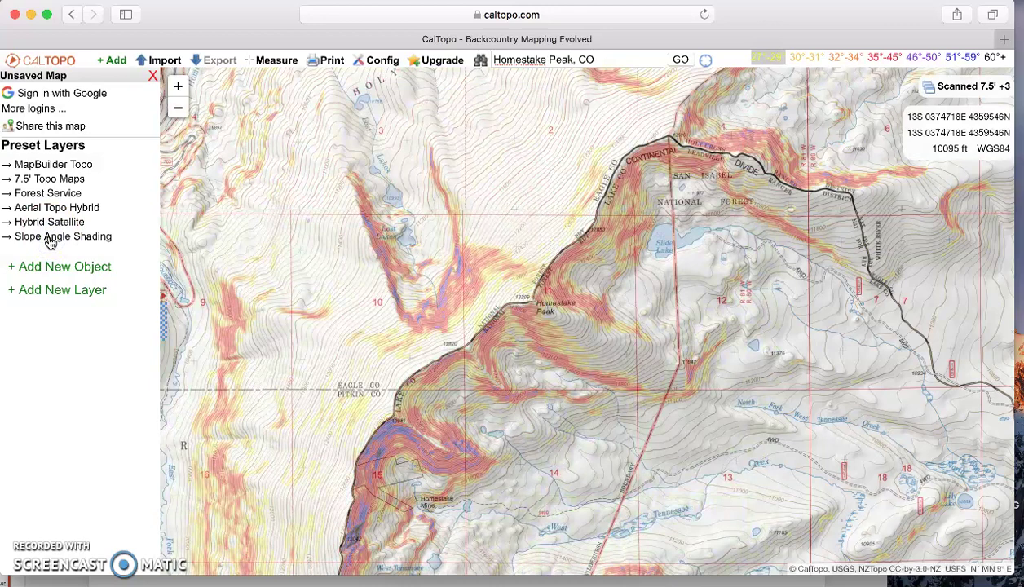
{"action": "left_click", "coordinate": [264, 335]}
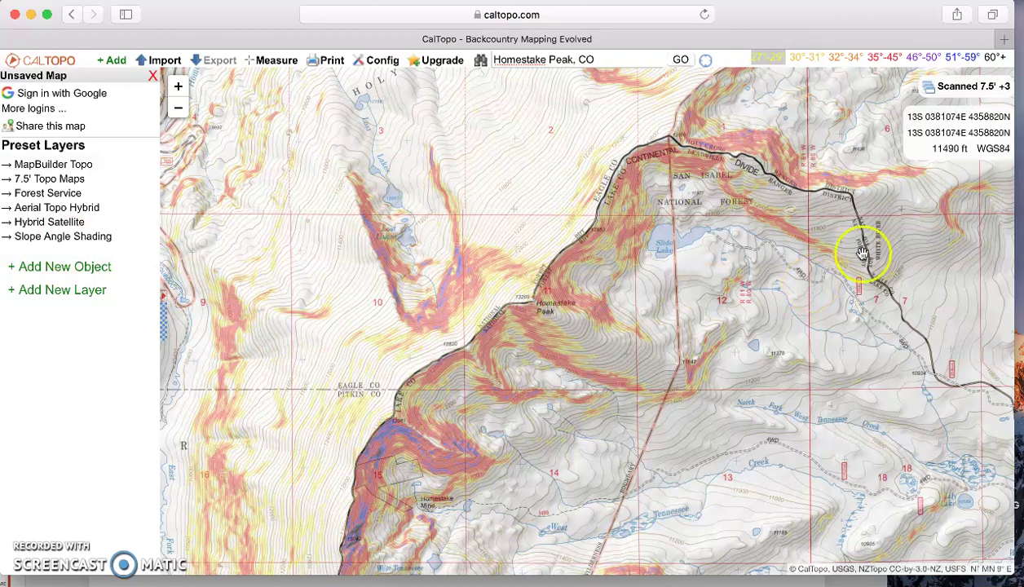
Remove the Forest Service 2013 and Normal shaded-relief layers from the layer stack.
{"action": "mouse_move", "coordinate": [880, 130]}
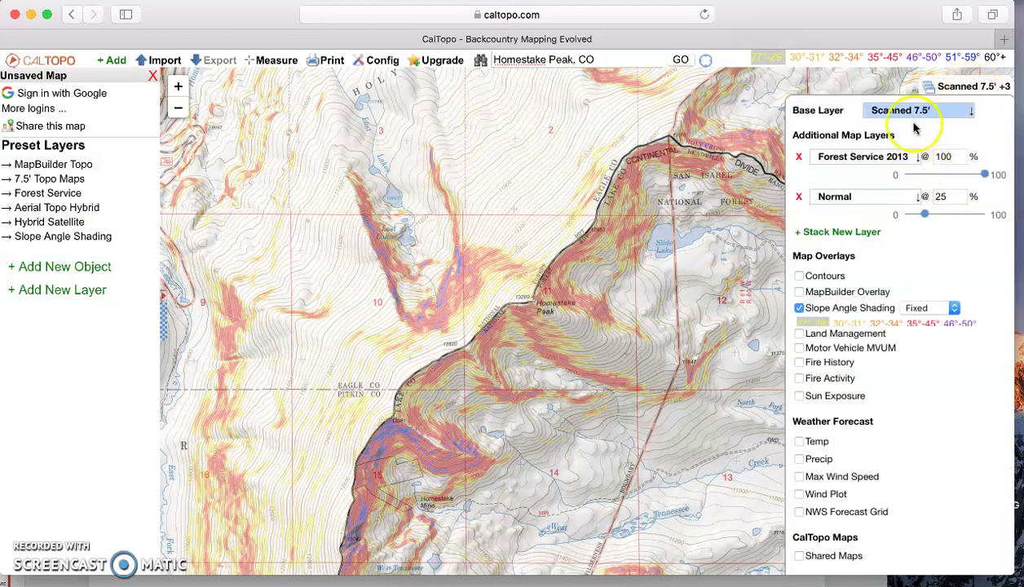
{"action": "left_click", "coordinate": [799, 156]}
{"action": "left_click", "coordinate": [800, 158]}
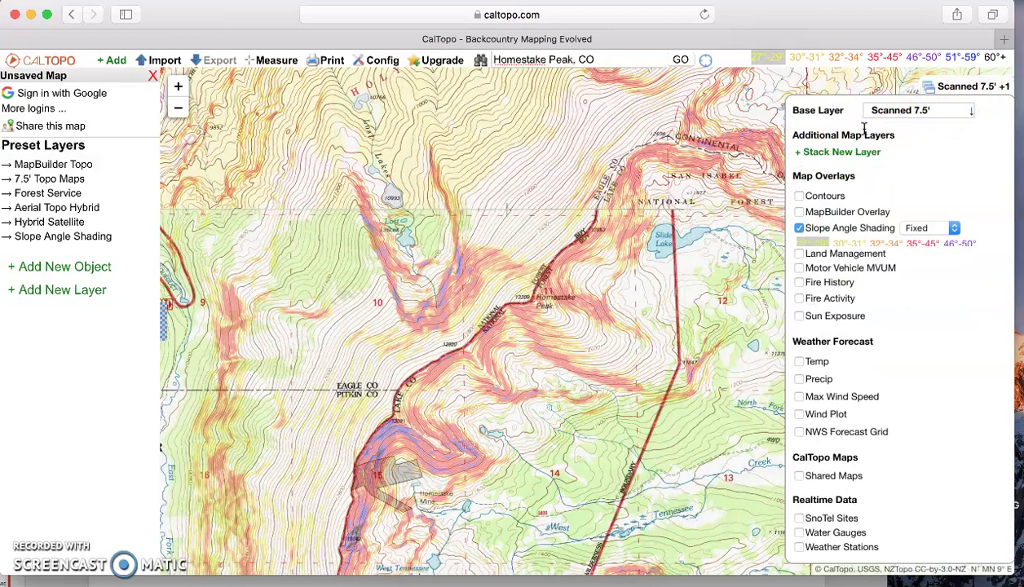
Set the base map to Forest Service 2016 and turn off slope-angle shading.
{"action": "left_click", "coordinate": [910, 110]}
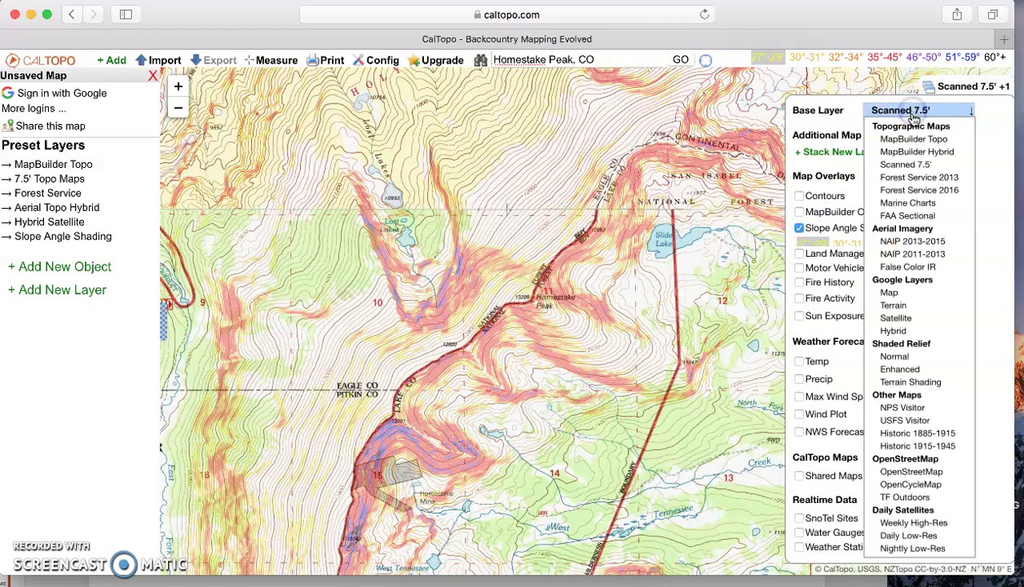
{"action": "left_click", "coordinate": [914, 190]}
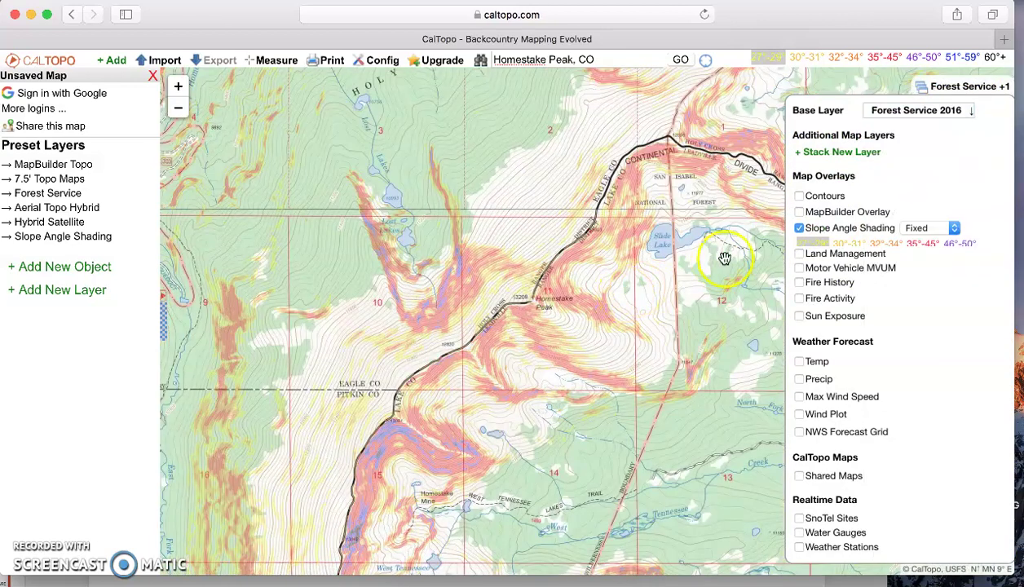
{"action": "left_click", "coordinate": [799, 228]}
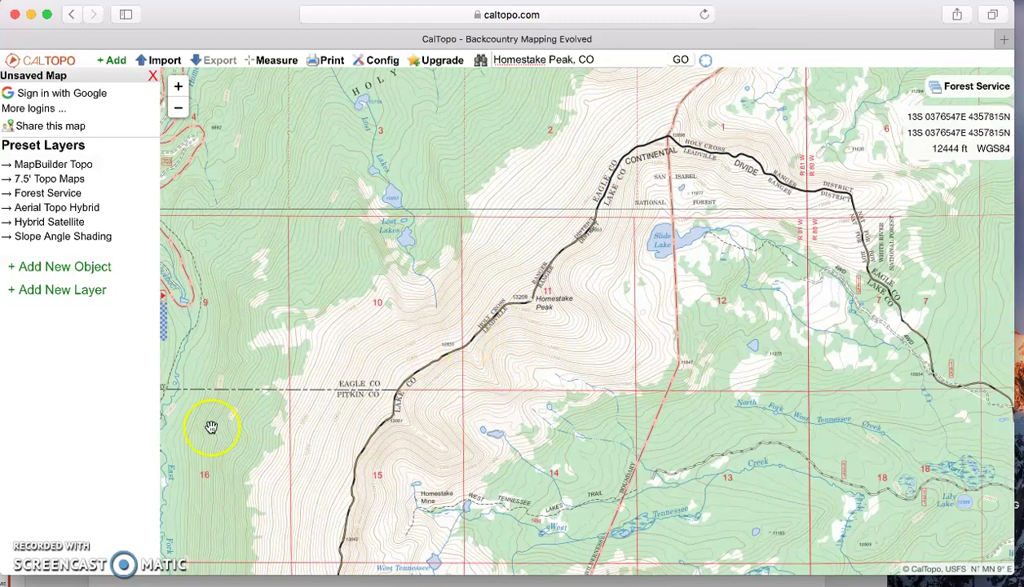
{"action": "left_click_drag", "start_coordinate": [303, 422], "coordinate": [302, 385]}
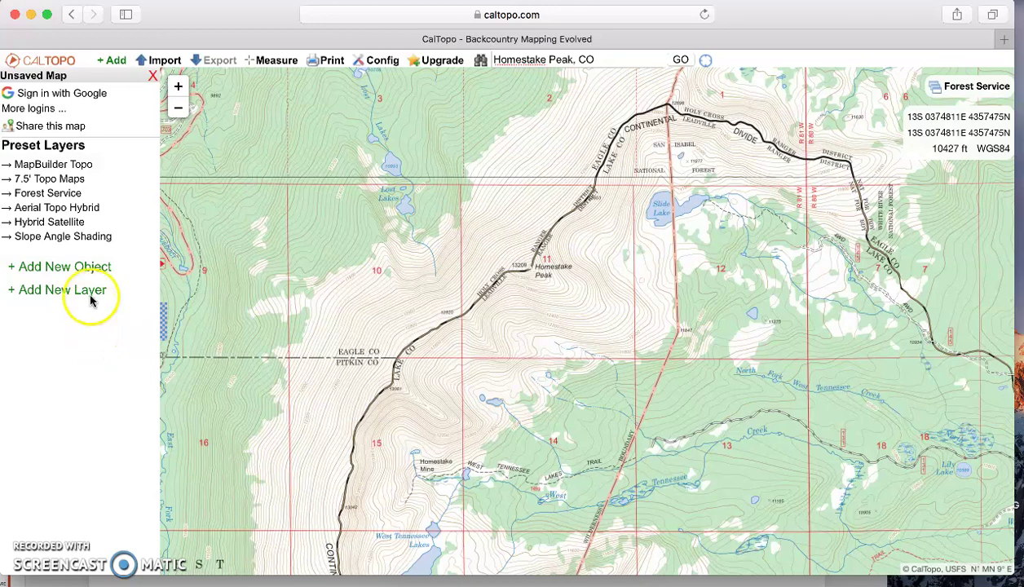
Place a new marker at the hut site east of Slide Lake.
{"action": "left_click", "coordinate": [92, 269]}
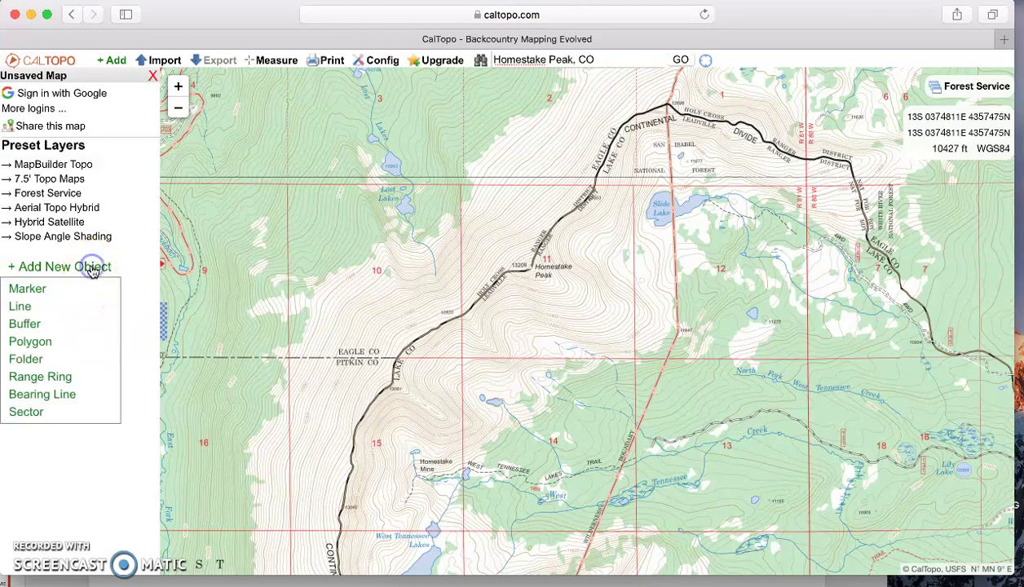
{"action": "left_click", "coordinate": [49, 290]}
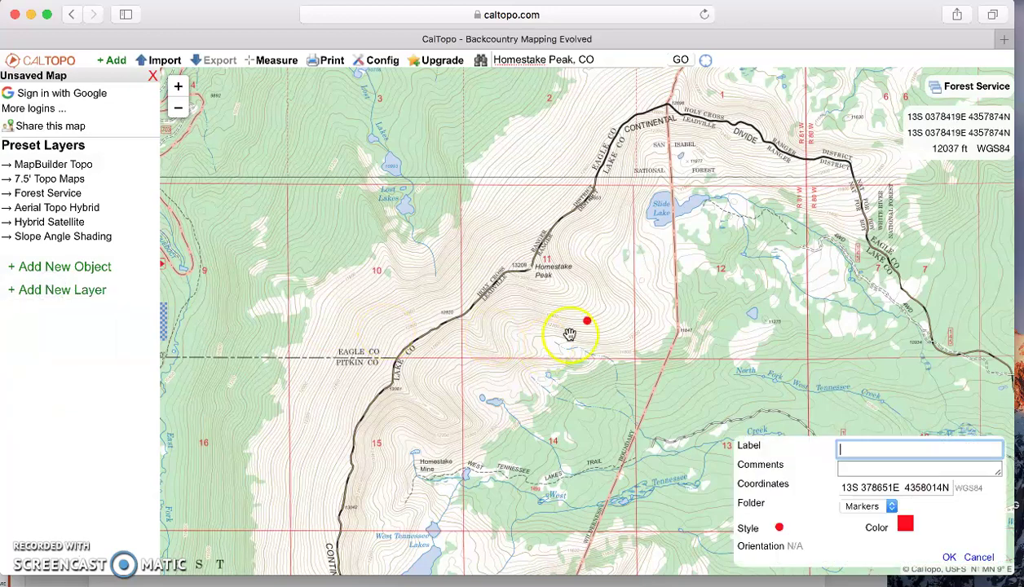
{"action": "mouse_move", "coordinate": [587, 324]}
{"action": "left_mouse_down"}
{"action": "mouse_move", "coordinate": [689, 280]}
{"action": "mouse_move", "coordinate": [751, 275]}
{"action": "mouse_move", "coordinate": [836, 240]}
{"action": "left_mouse_up"}
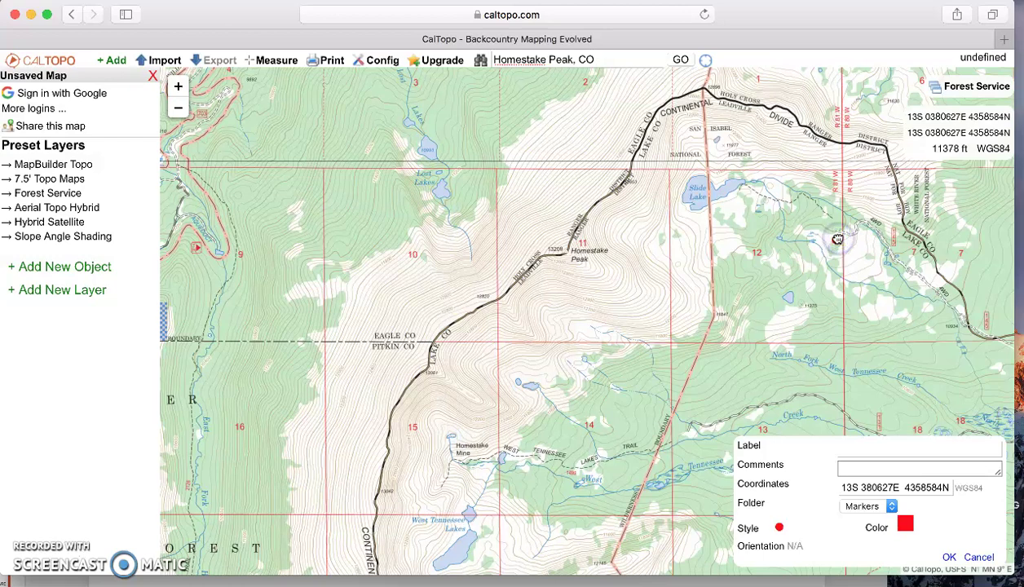
{"action": "left_click", "coordinate": [855, 449]}
Label the marker '10th Mountain Hut', give it a green house icon, and save it.
{"action": "type", "text": "10th Mountain Hut"}
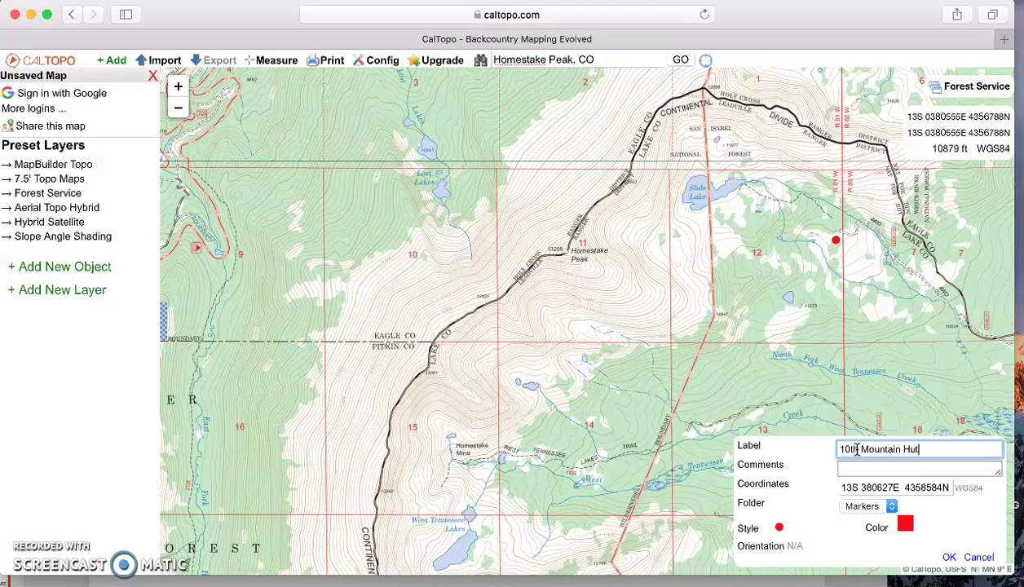
{"action": "left_click", "coordinate": [842, 482]}
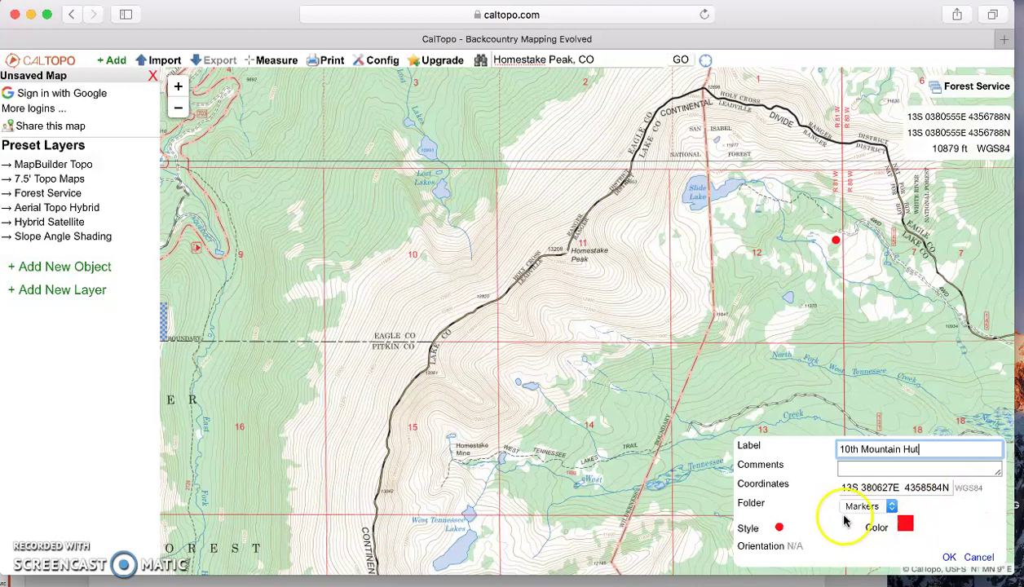
{"action": "left_click", "coordinate": [778, 527]}
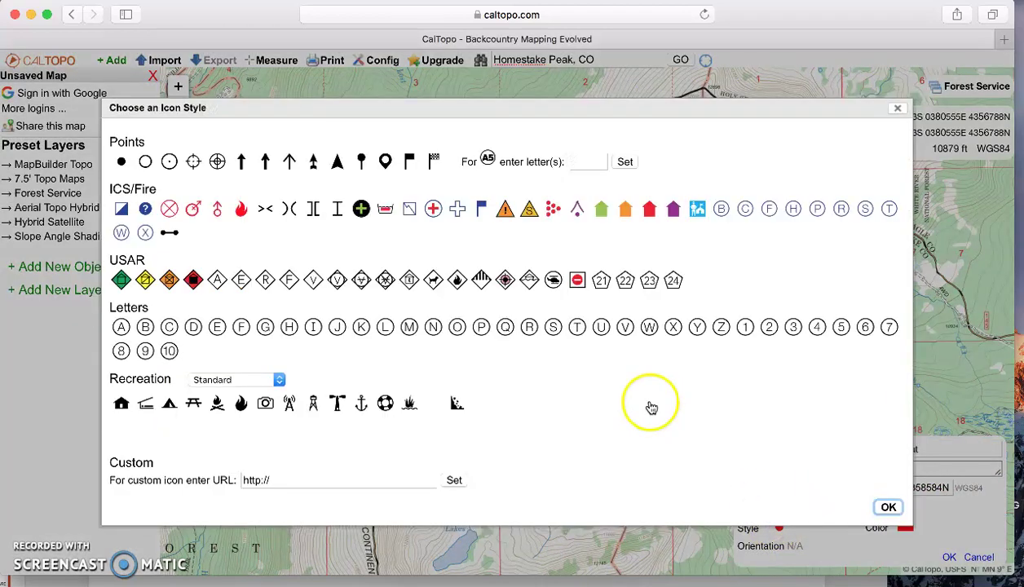
{"action": "left_click", "coordinate": [600, 209]}
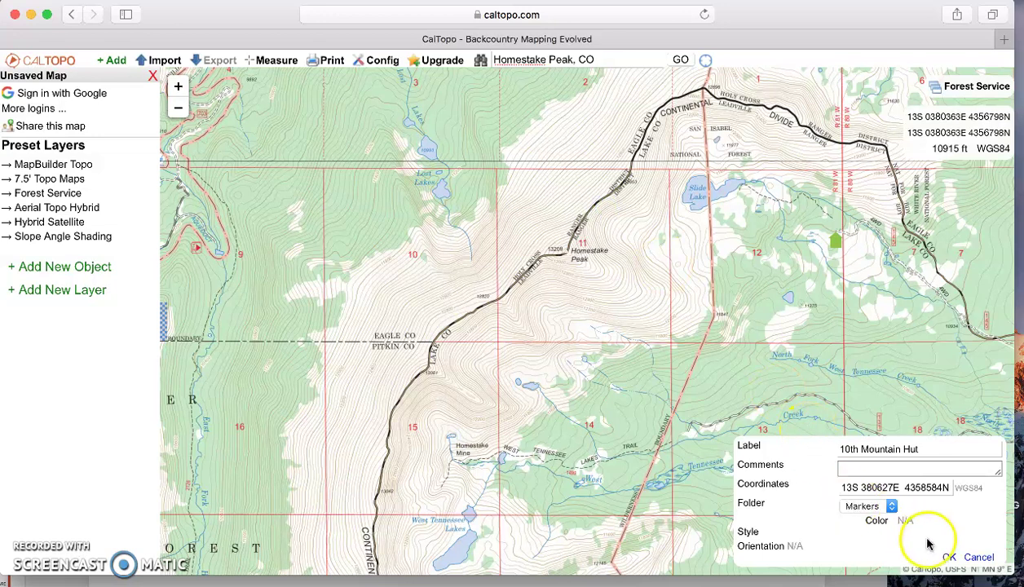
{"action": "left_click", "coordinate": [951, 559]}
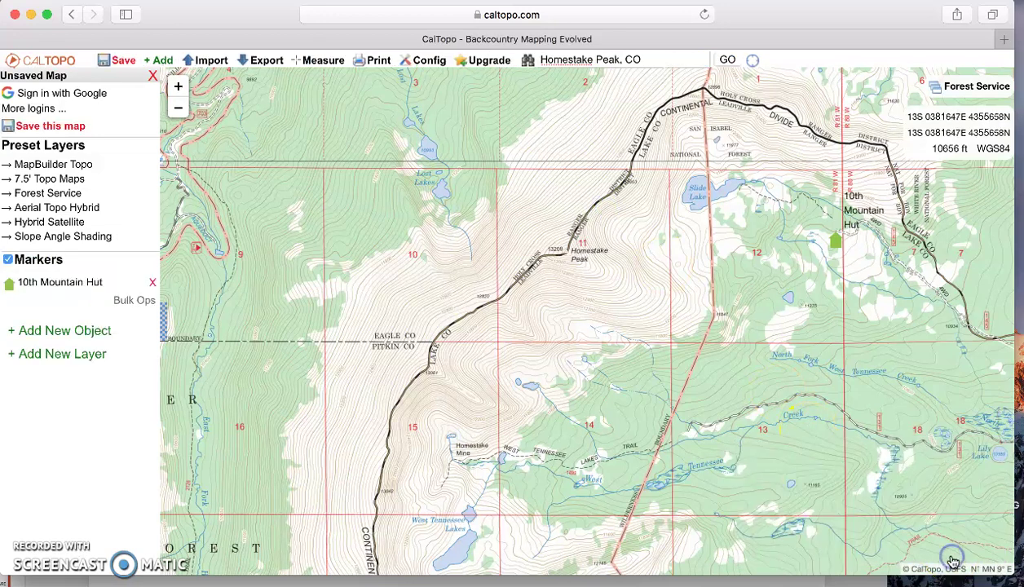
{"action": "left_click", "coordinate": [57, 330]}
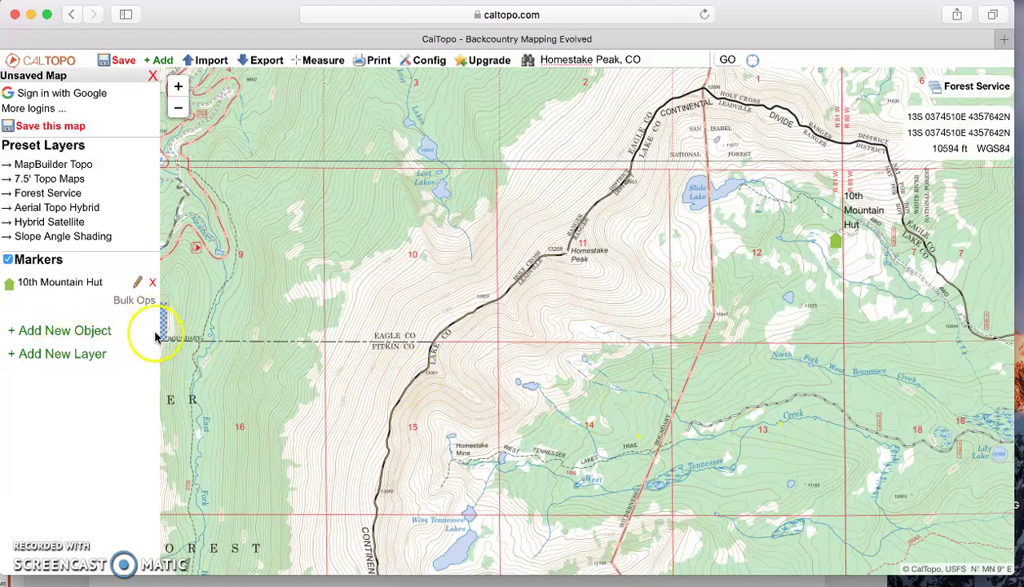
Draw a new line from the hut marker westward to Homestake Peak.
{"action": "left_click", "coordinate": [94, 330]}
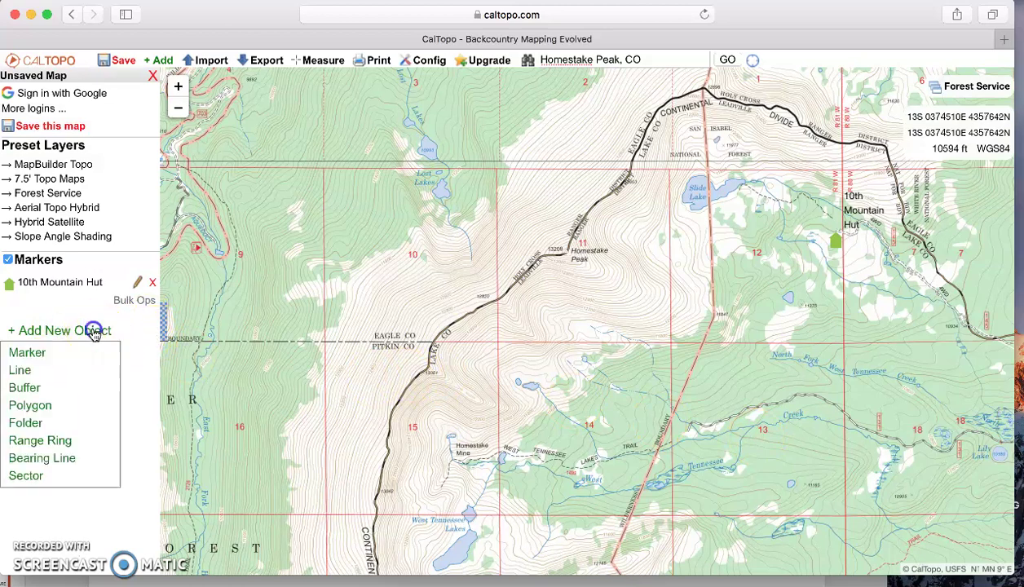
{"action": "left_click", "coordinate": [51, 369]}
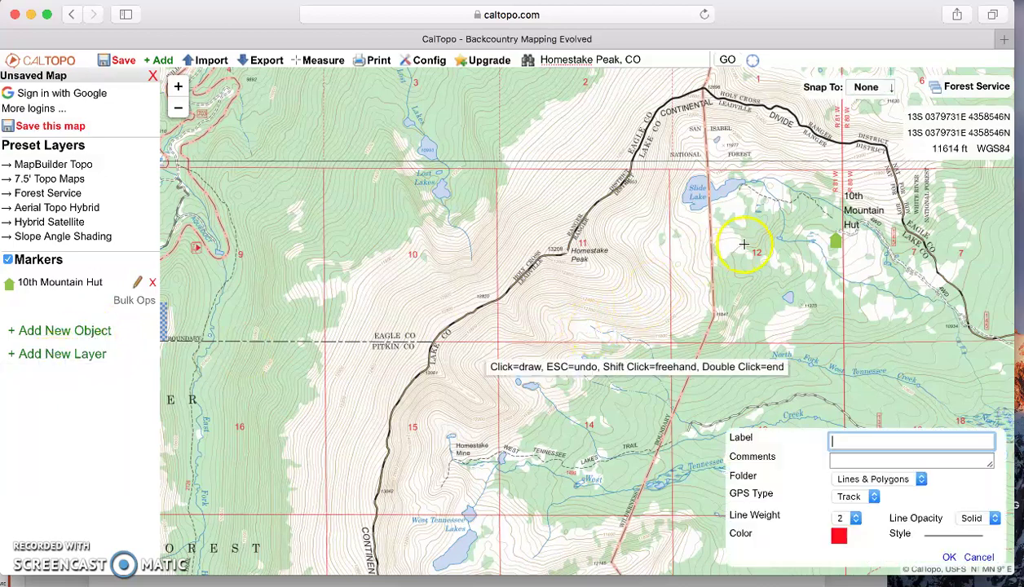
{"action": "left_click", "coordinate": [828, 238]}
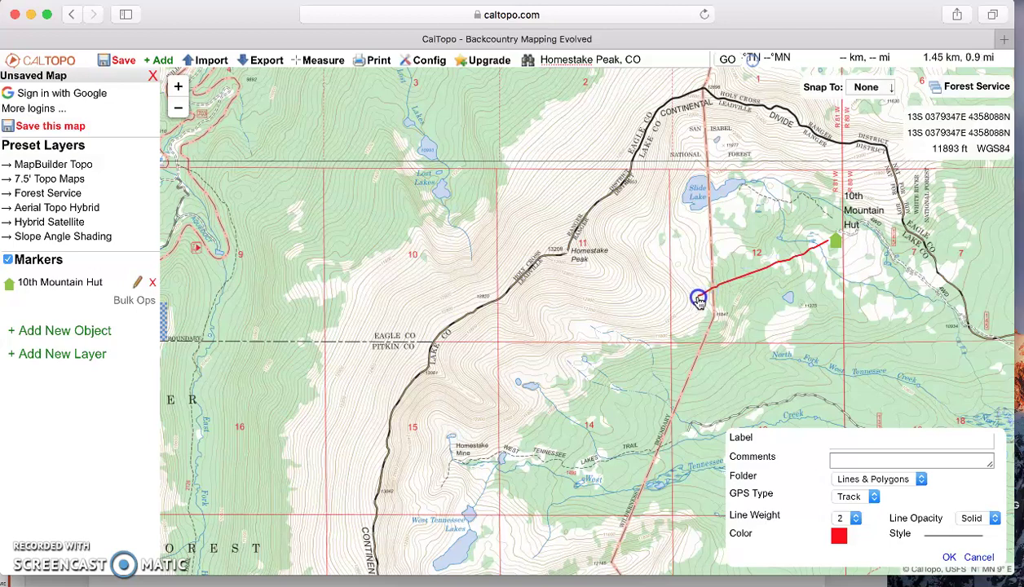
{"action": "mouse_move", "coordinate": [699, 299]}
{"action": "left_mouse_down"}
{"action": "mouse_move", "coordinate": [640, 295]}
{"action": "mouse_move", "coordinate": [564, 254]}
{"action": "left_mouse_up"}
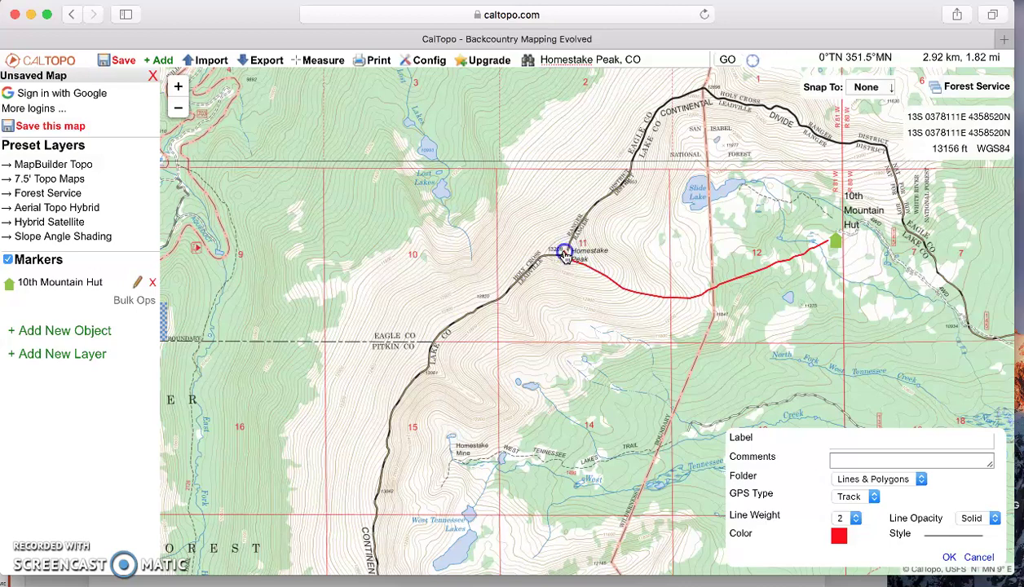
{"action": "key", "text": "Return"}
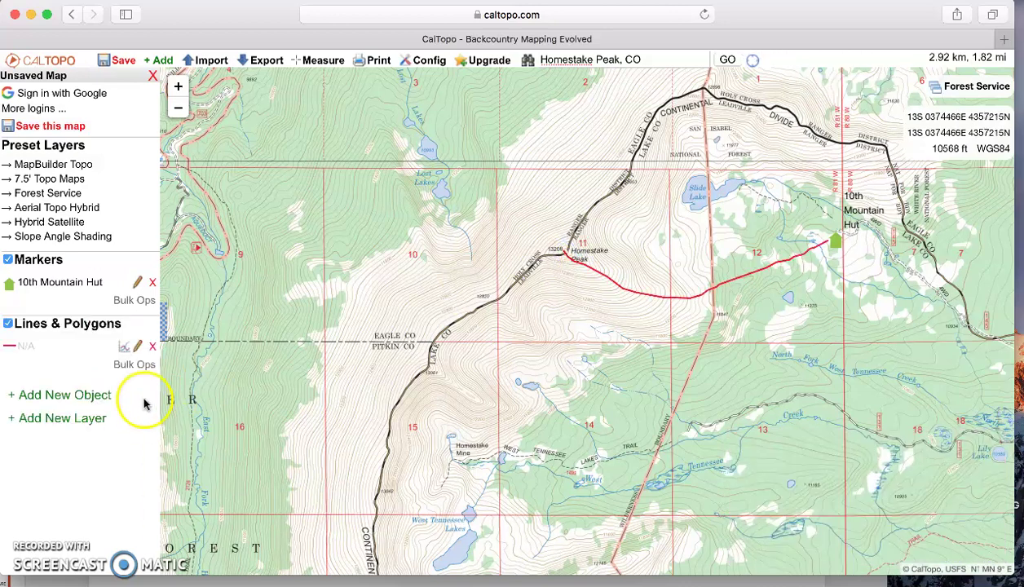
Label the new line 'Ascent Path'.
{"action": "left_click", "coordinate": [136, 346]}
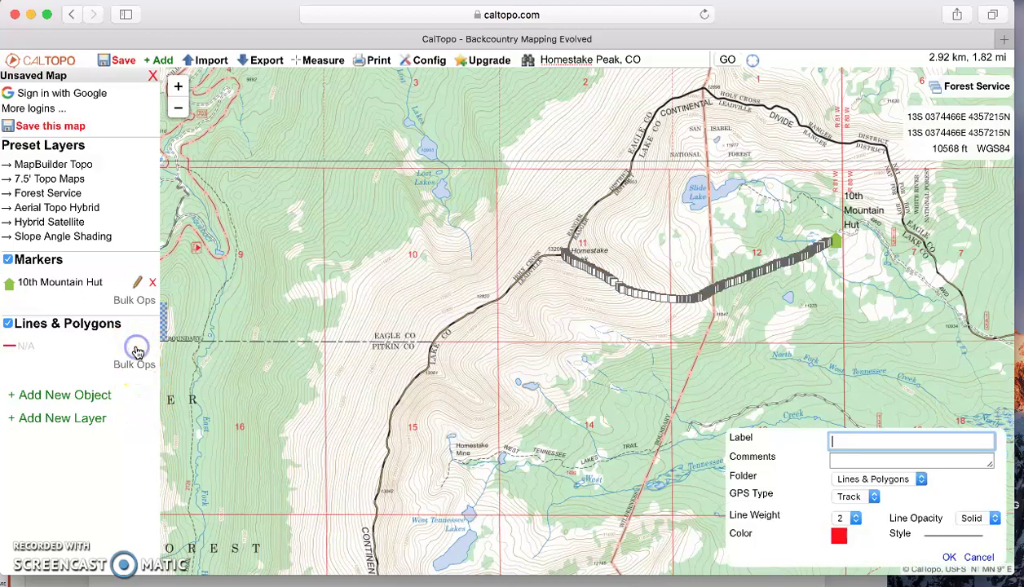
{"action": "type", "text": "A"}
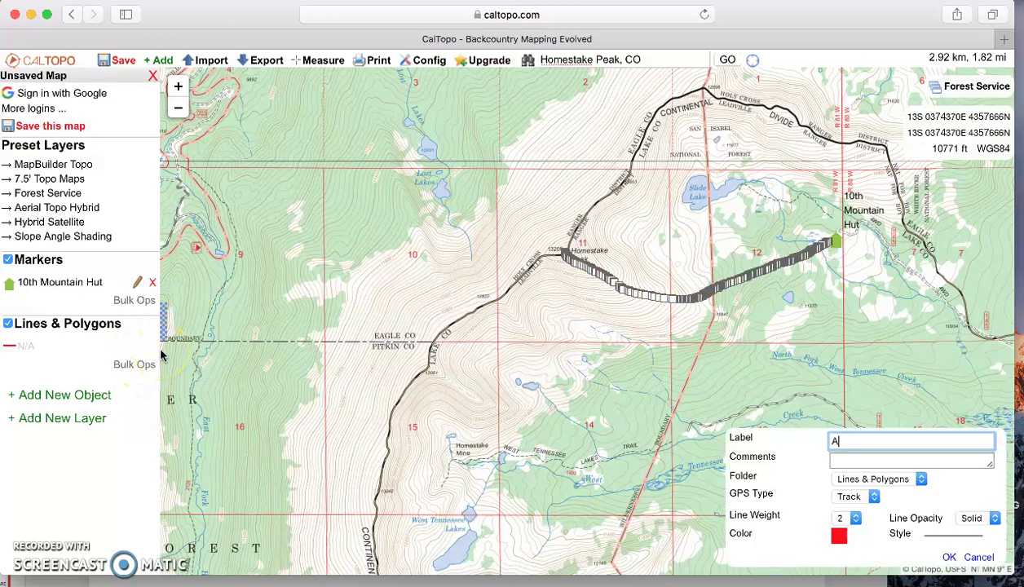
{"action": "type", "text": "scent Path"}
{"action": "key", "text": "Return"}
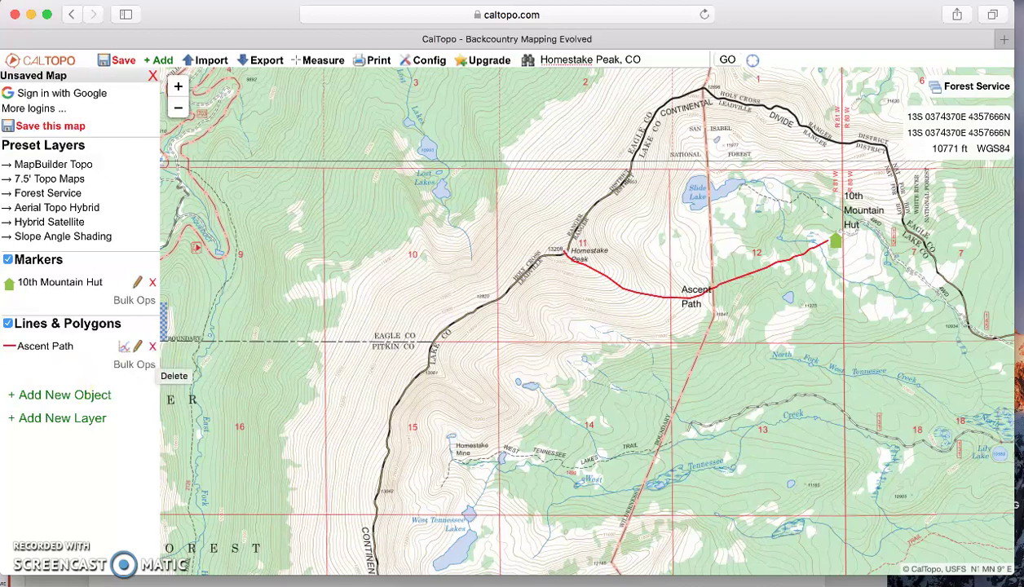
Draw a polygon around the slope from Homestake Peak up the ridge and east of Slide Lake.
{"action": "left_click", "coordinate": [38, 400]}
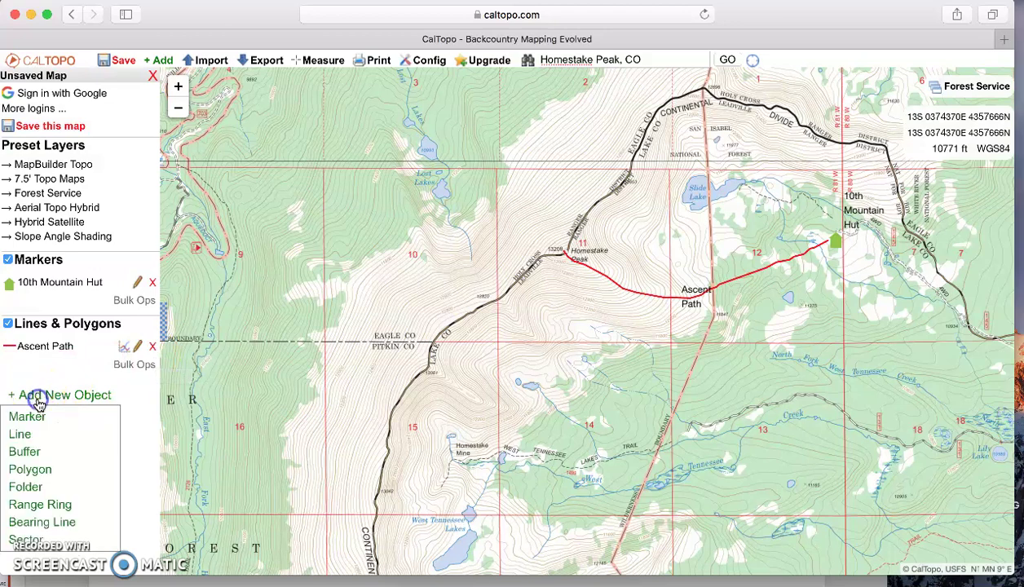
{"action": "left_click", "coordinate": [31, 468]}
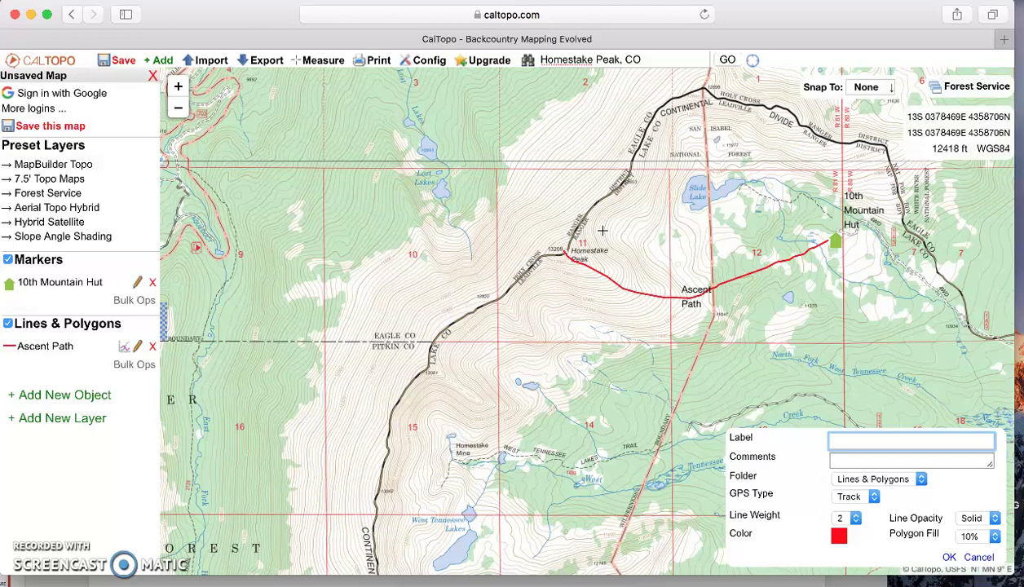
{"action": "left_click", "coordinate": [577, 241]}
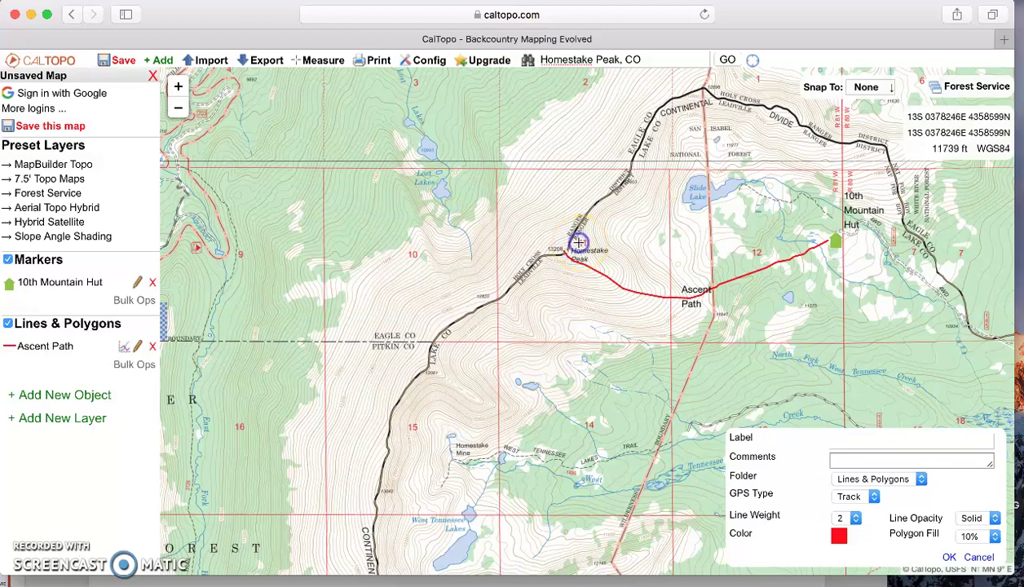
{"action": "left_click", "coordinate": [622, 186]}
{"action": "left_click_drag", "start_coordinate": [621, 186], "coordinate": [707, 214]}
{"action": "left_click", "coordinate": [710, 264]}
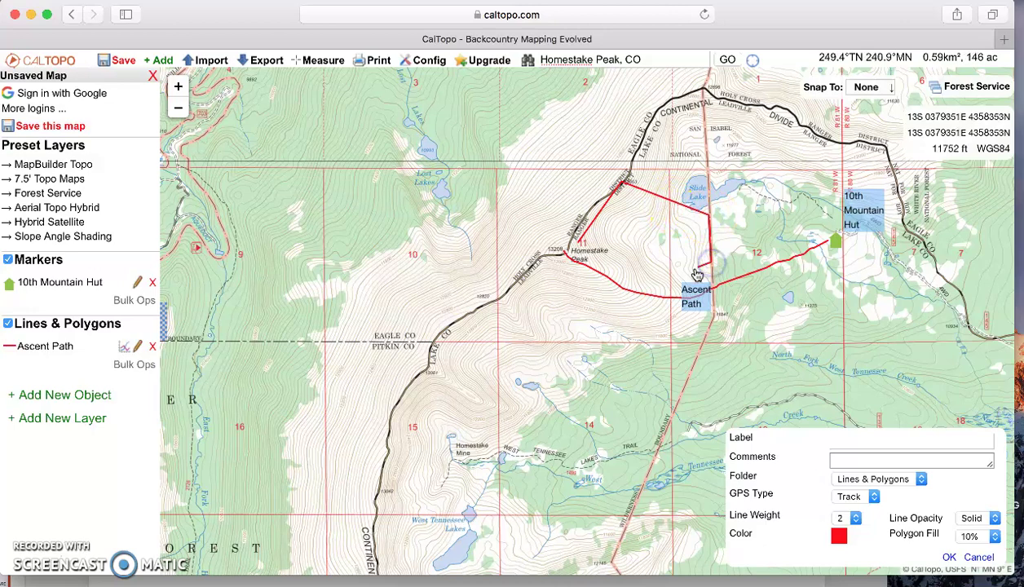
{"action": "left_click", "coordinate": [672, 288]}
{"action": "left_click_drag", "start_coordinate": [642, 279], "coordinate": [577, 257]}
{"action": "key", "text": "Return"}
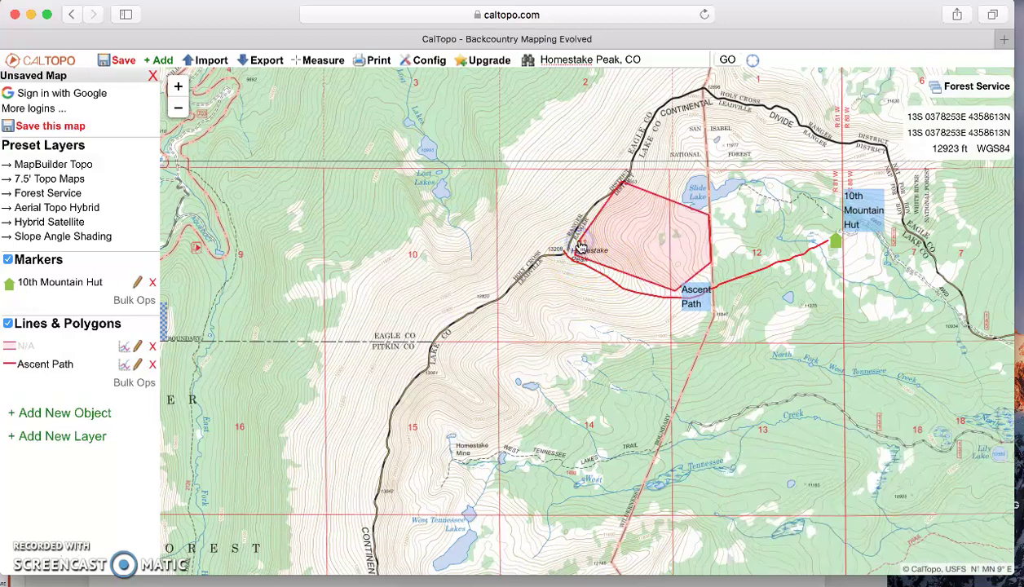
Label the polygon 'Tour Option 1'.
{"action": "left_click", "coordinate": [137, 347]}
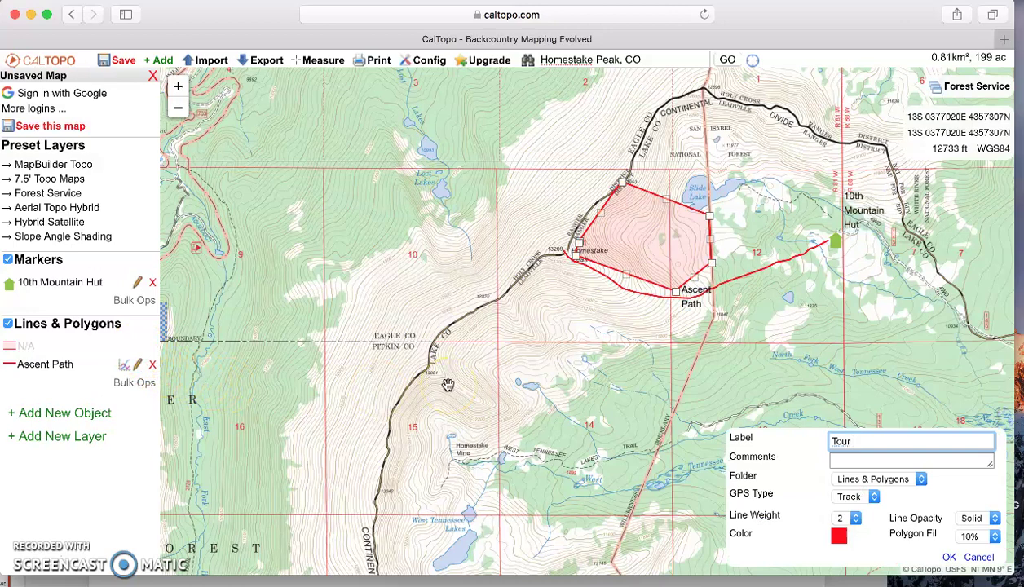
{"action": "key", "text": "Return"}
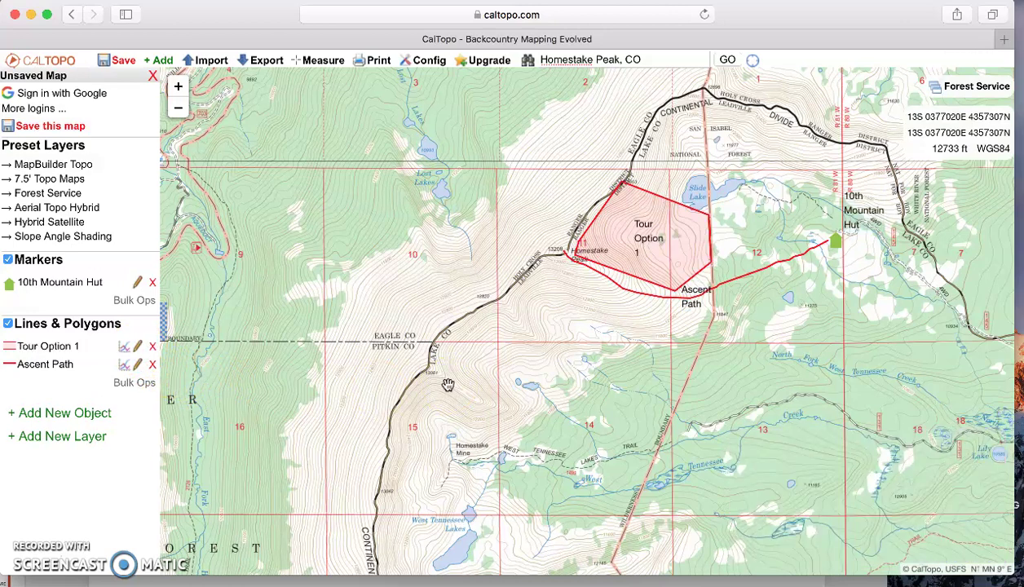
{"action": "left_click", "coordinate": [451, 393]}
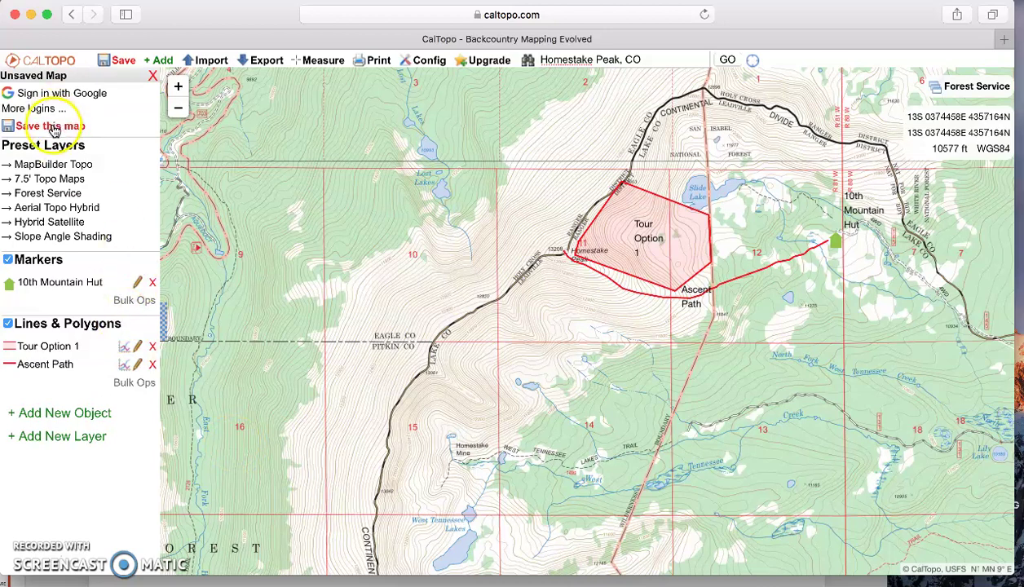
Sign in to CalTopo with a Google account.
{"action": "left_click", "coordinate": [90, 97]}
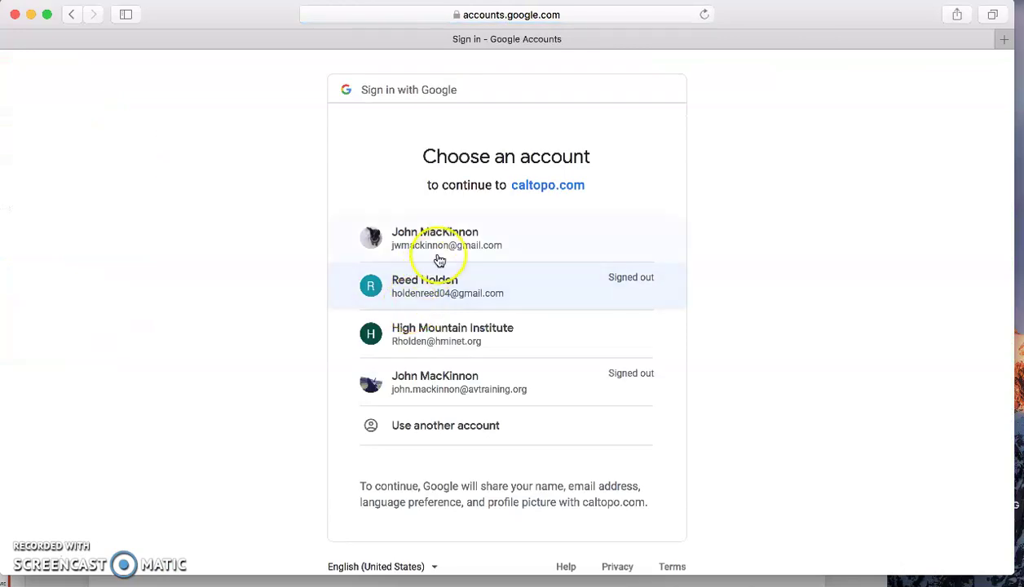
{"action": "left_click", "coordinate": [449, 249]}
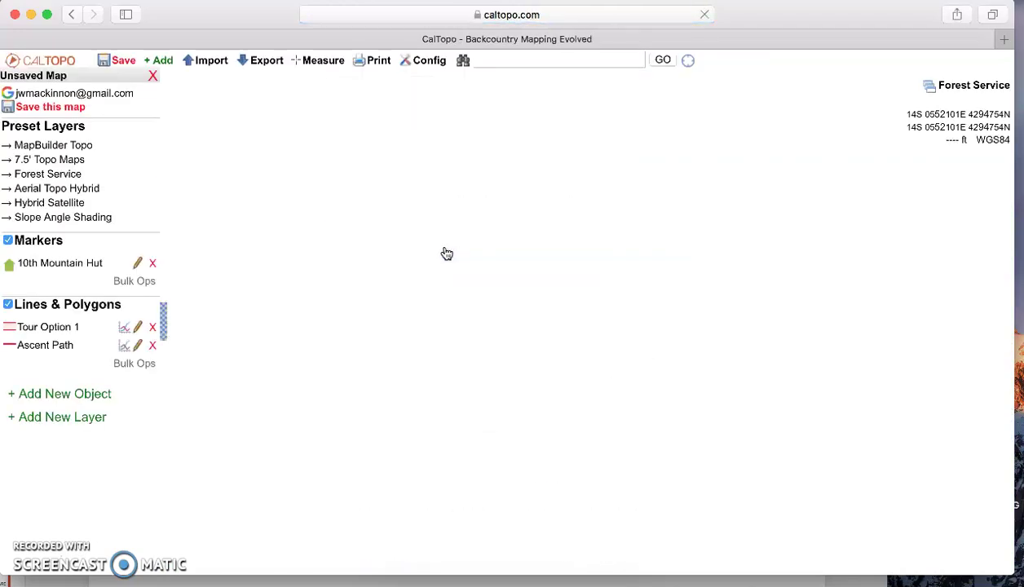
{"action": "left_click", "coordinate": [162, 167]}
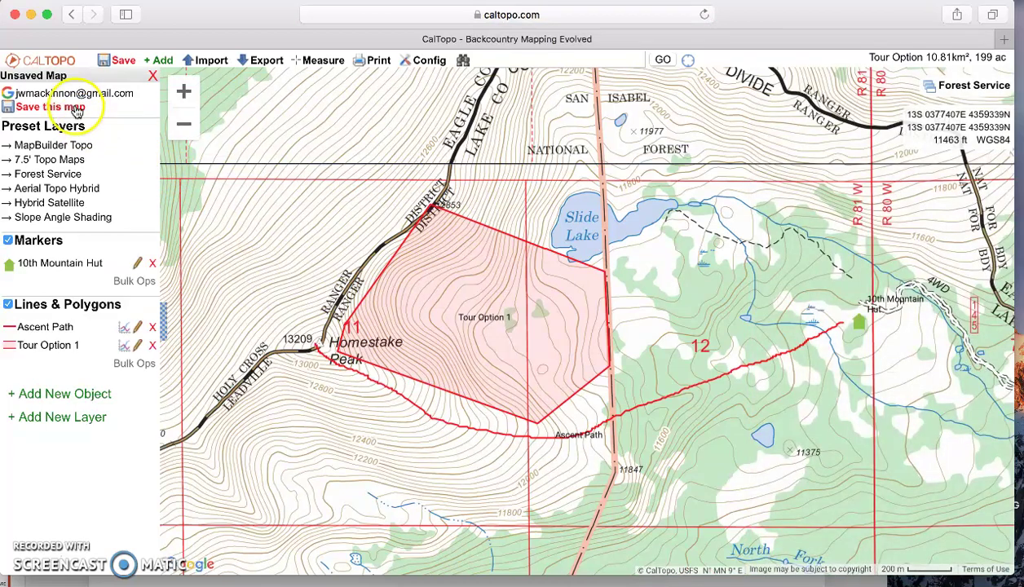
Save the map to the account under the name 'Webinar Test'.
{"action": "left_click", "coordinate": [75, 107]}
{"action": "left_click", "coordinate": [269, 235]}
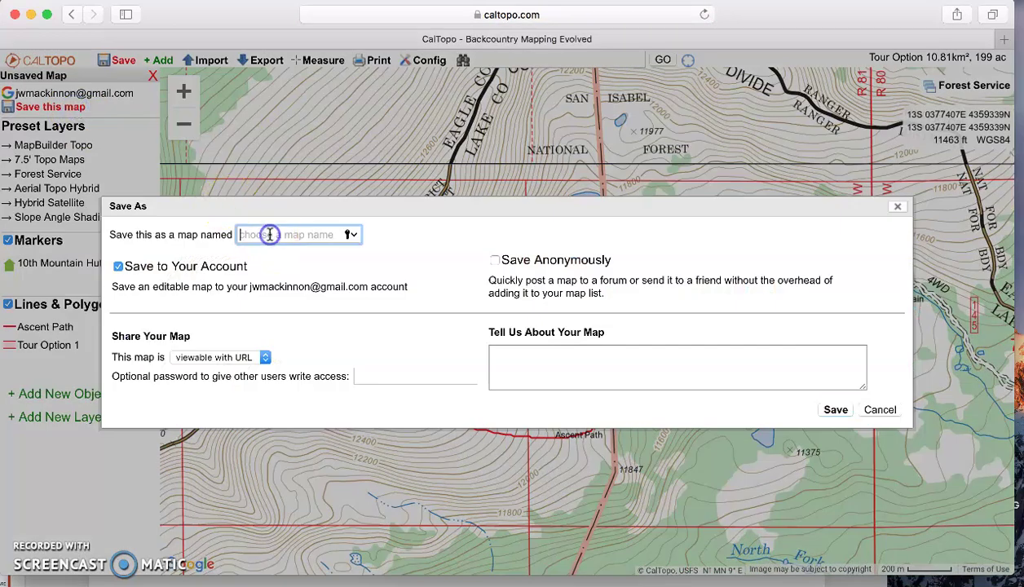
{"action": "type", "text": "Webinar "}
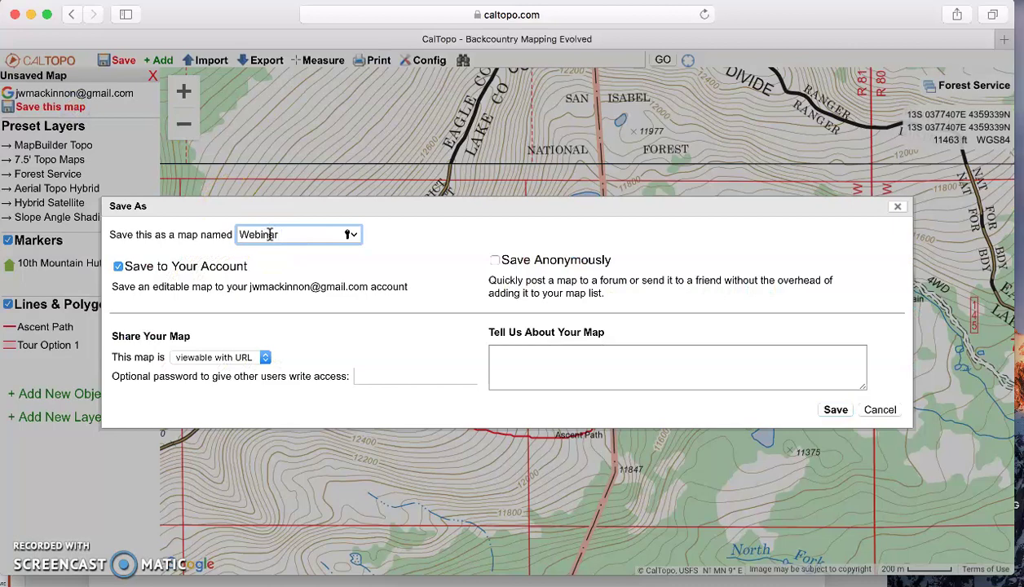
{"action": "type", "text": "Tet"}
{"action": "key", "text": "BackSpace"}
{"action": "type", "text": "st"}
{"action": "left_click", "coordinate": [835, 409]}
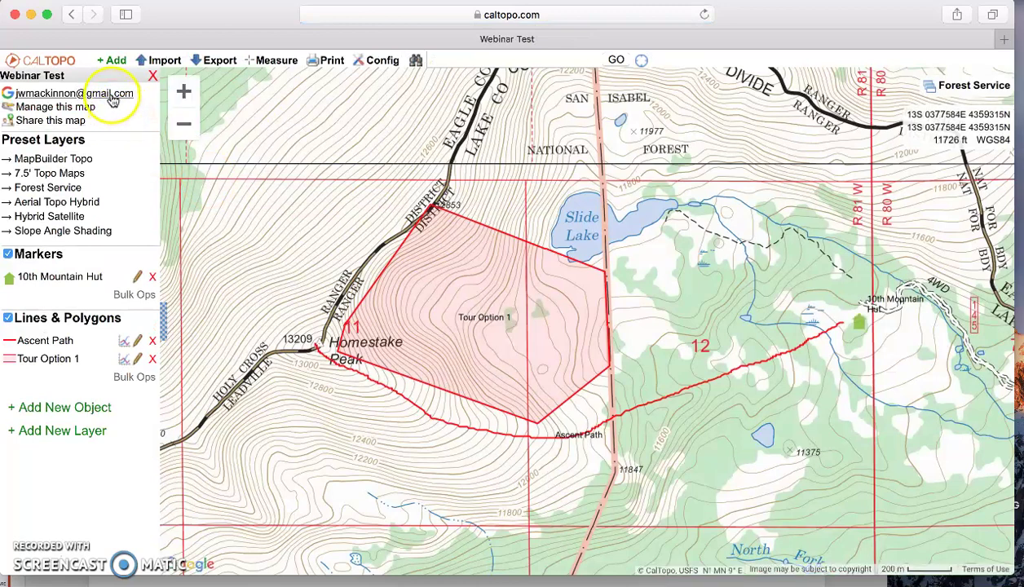
Recentre on the tour area, zoom out one level, and show the map-layers panel.
{"action": "left_click_drag", "start_coordinate": [284, 202], "coordinate": [301, 201]}
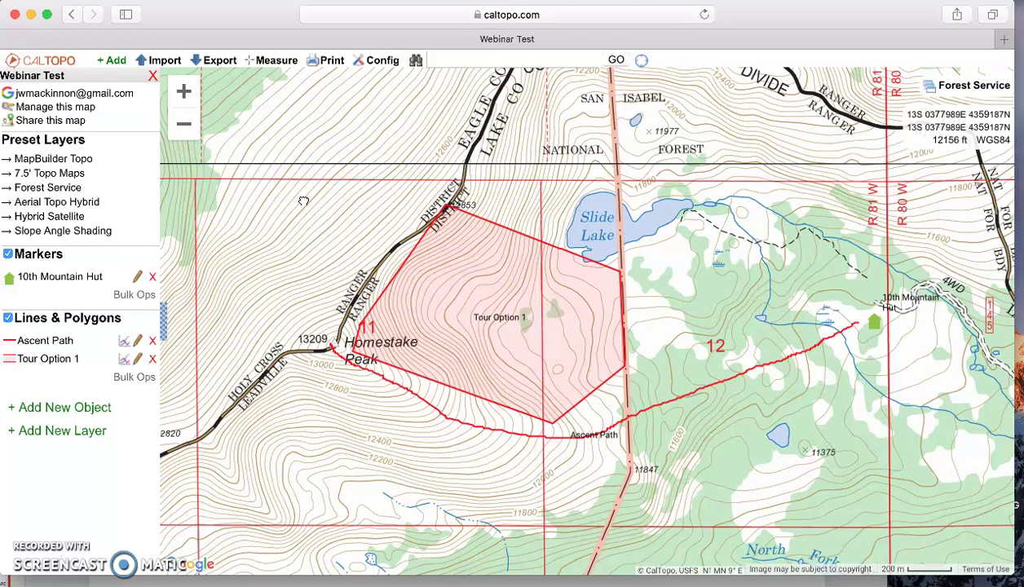
{"action": "left_click_drag", "start_coordinate": [727, 189], "coordinate": [683, 198]}
{"action": "left_click", "coordinate": [184, 125]}
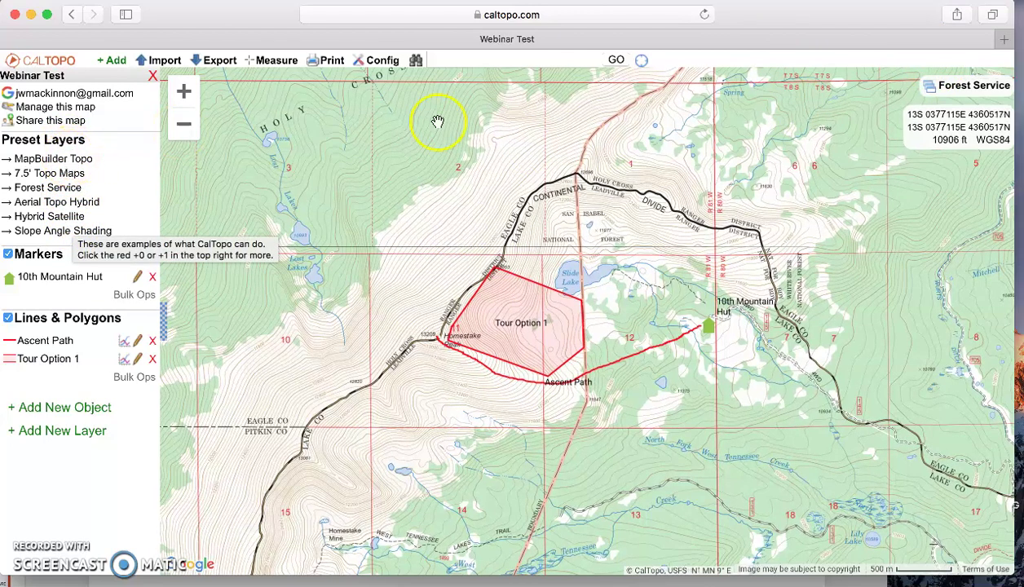
{"action": "mouse_move", "coordinate": [958, 91]}
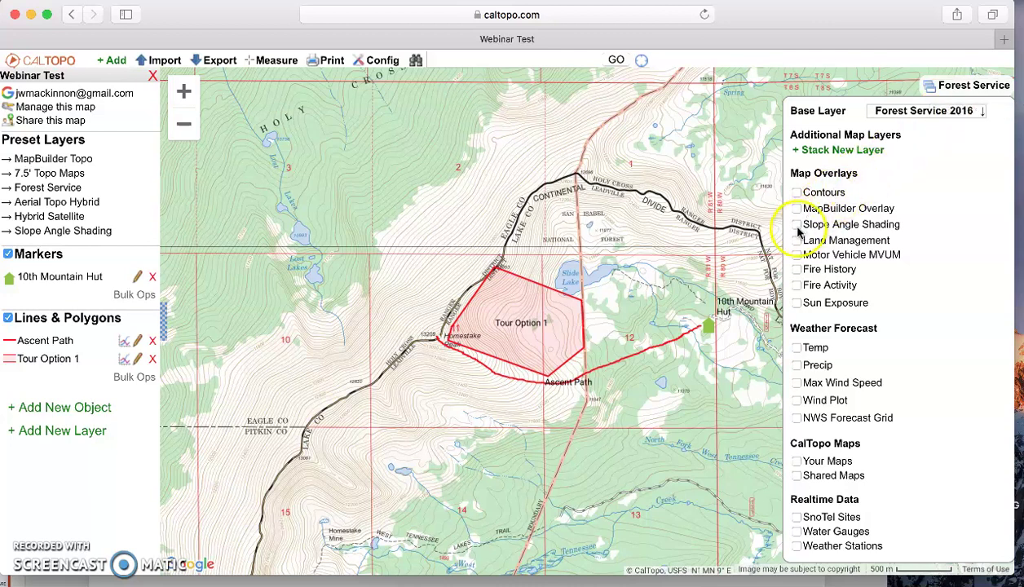
Add slope-angle shading over the Forest Service 2016 base map and open Config settings.
{"action": "left_click", "coordinate": [797, 228]}
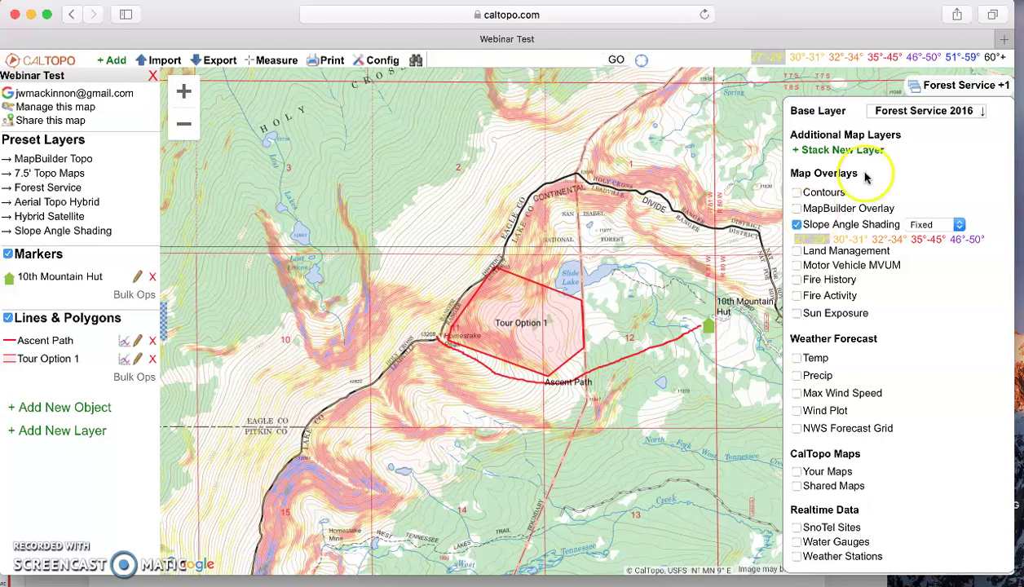
{"action": "left_click", "coordinate": [919, 119]}
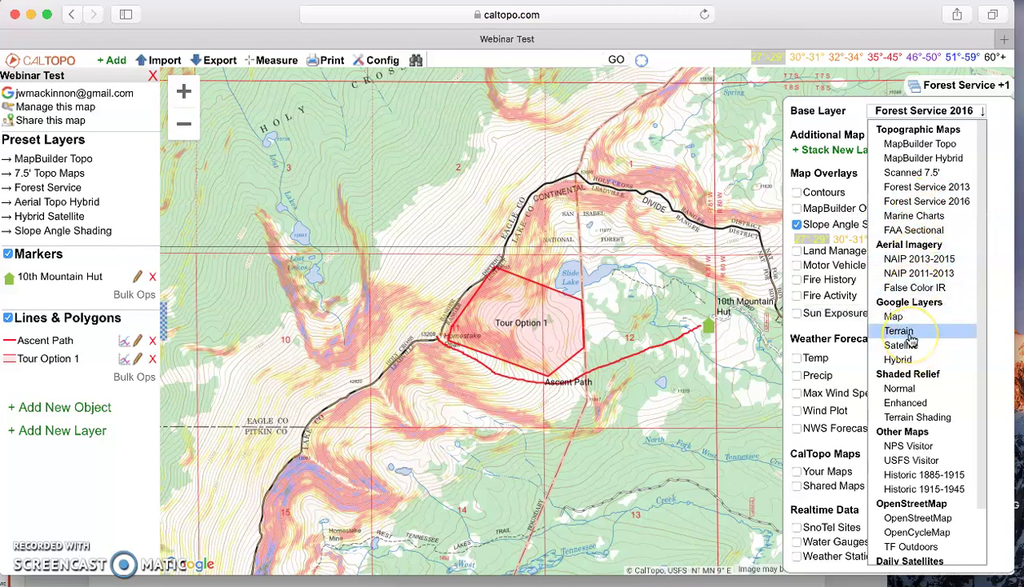
{"action": "left_click", "coordinate": [829, 269]}
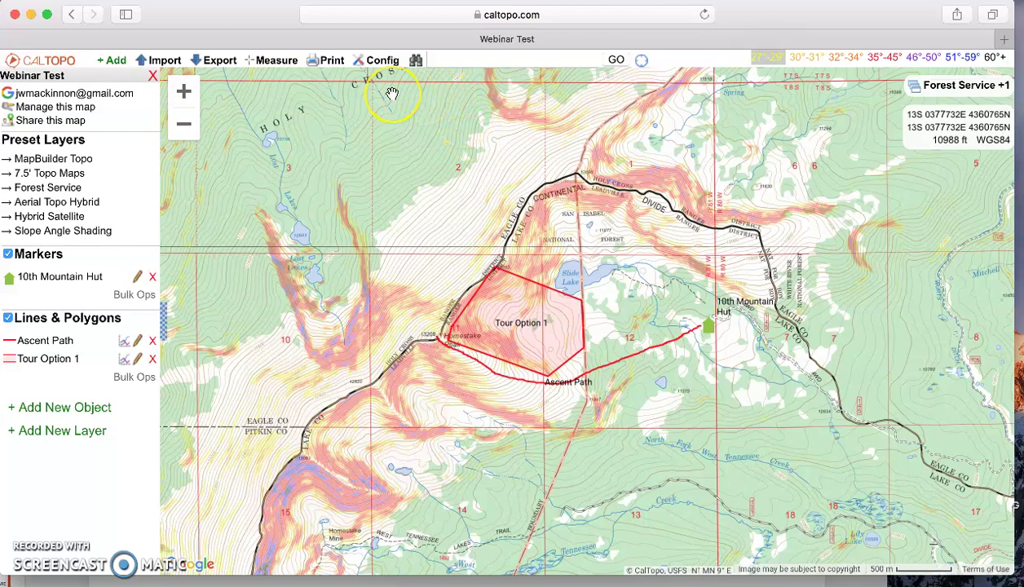
{"action": "left_click", "coordinate": [385, 65]}
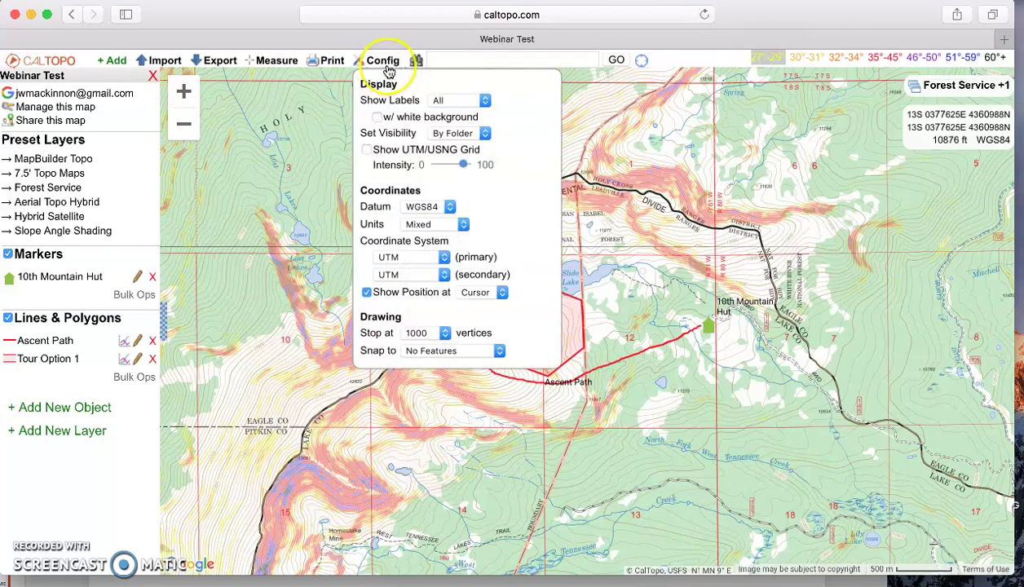